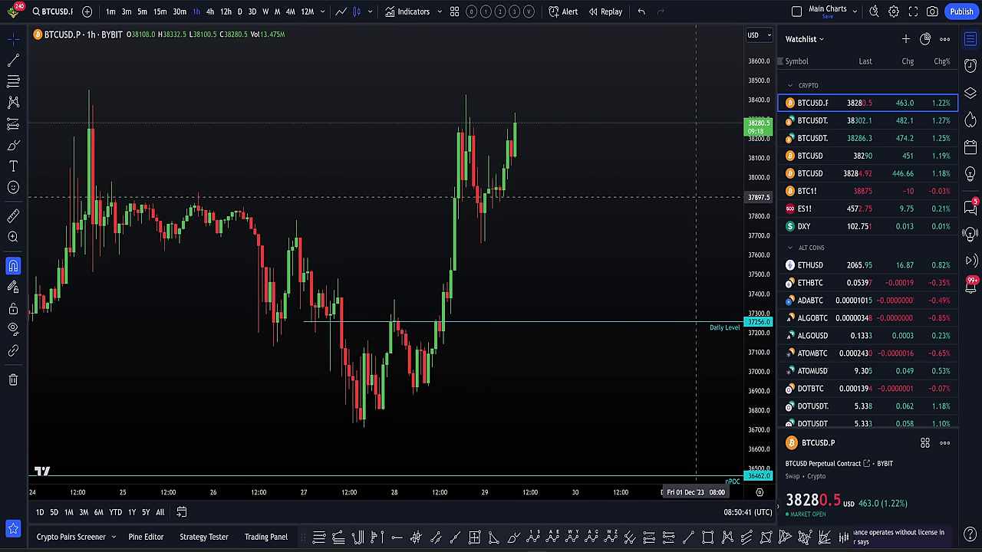
Examine the hourly BTCUSD.P price action against the nearby daily levels and nPOC levels above and below price.
scroll(696, 197, down, 1)
drag(671, 177, 614, 223)
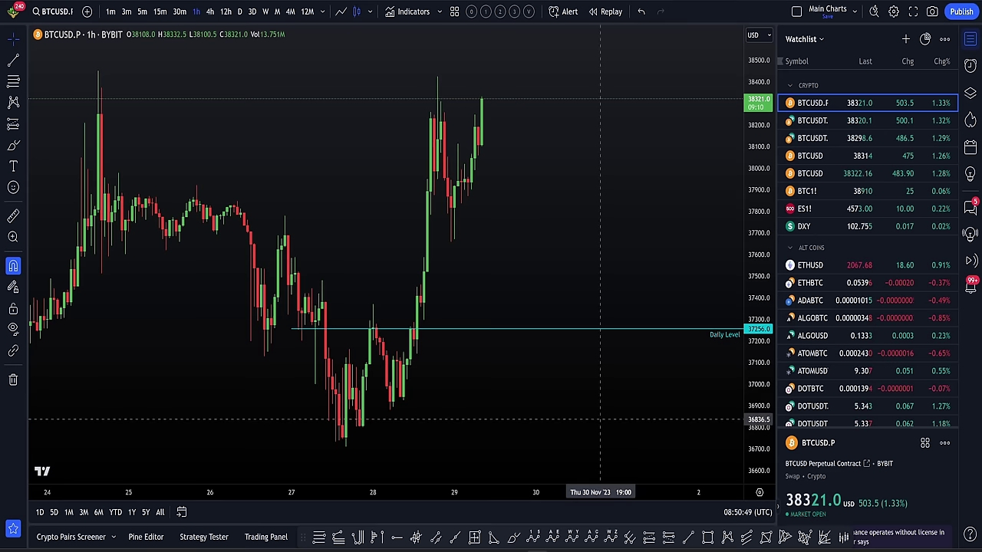
scroll(606, 417, up, 2)
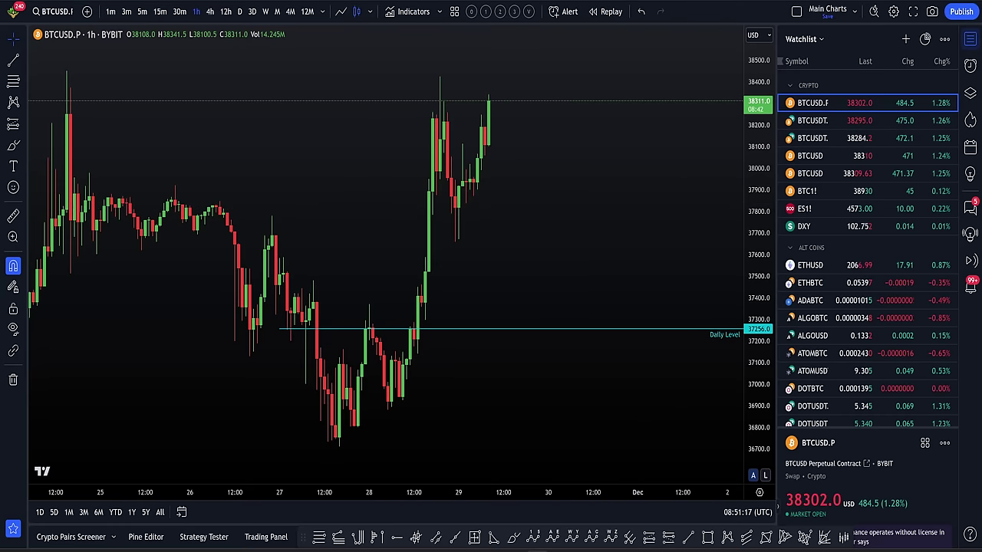
drag(675, 174, 684, 286)
scroll(694, 248, down, 2)
drag(694, 248, 674, 376)
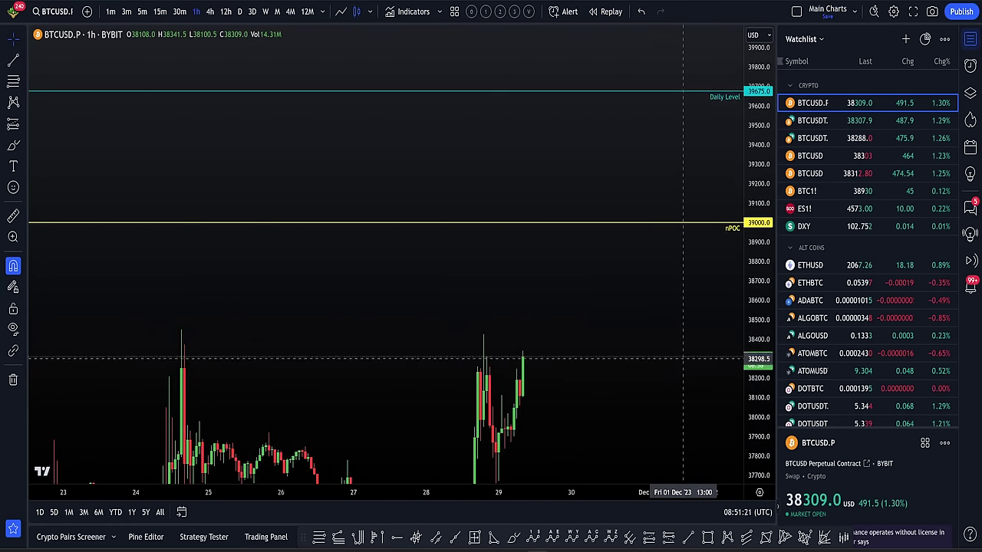
drag(758, 130, 758, 195)
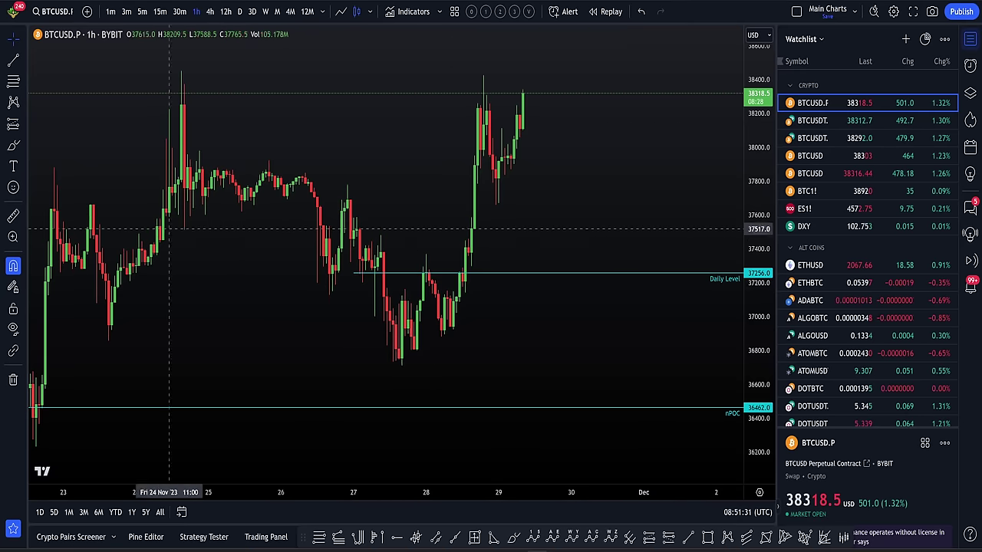
Hide the HTF Levels and nPOCs drawing groups from the BTCUSD.P chart using the object tree.
click(970, 92)
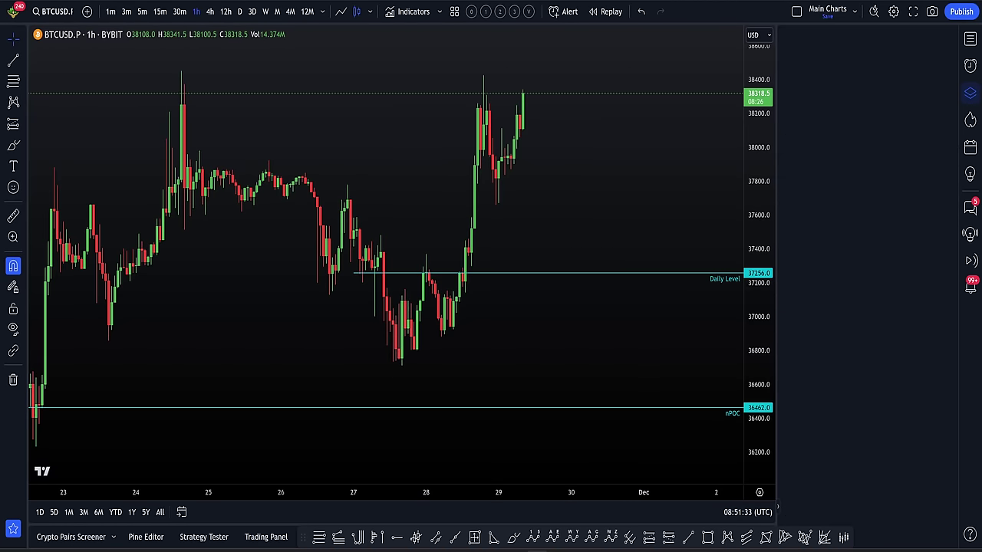
click(932, 224)
click(932, 202)
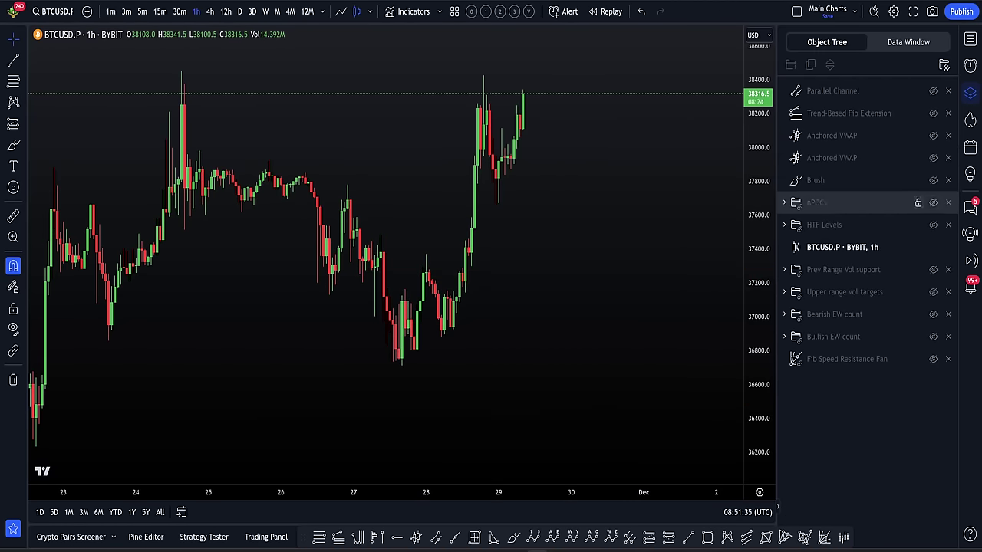
Switch the chart to the daily timeframe and bring the whole move from the 2021 peak into view.
click(239, 11)
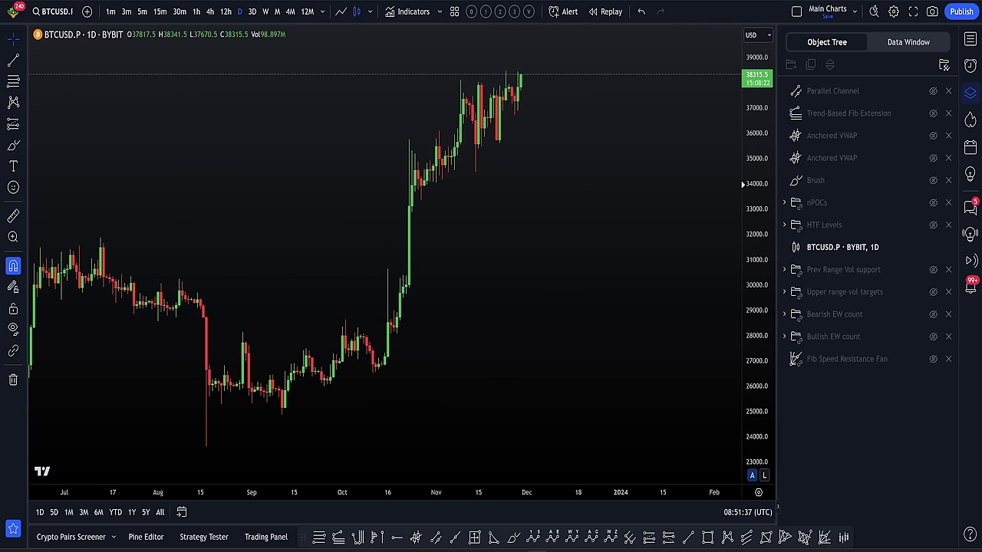
scroll(644, 380, down, 8)
scroll(614, 369, up, 3)
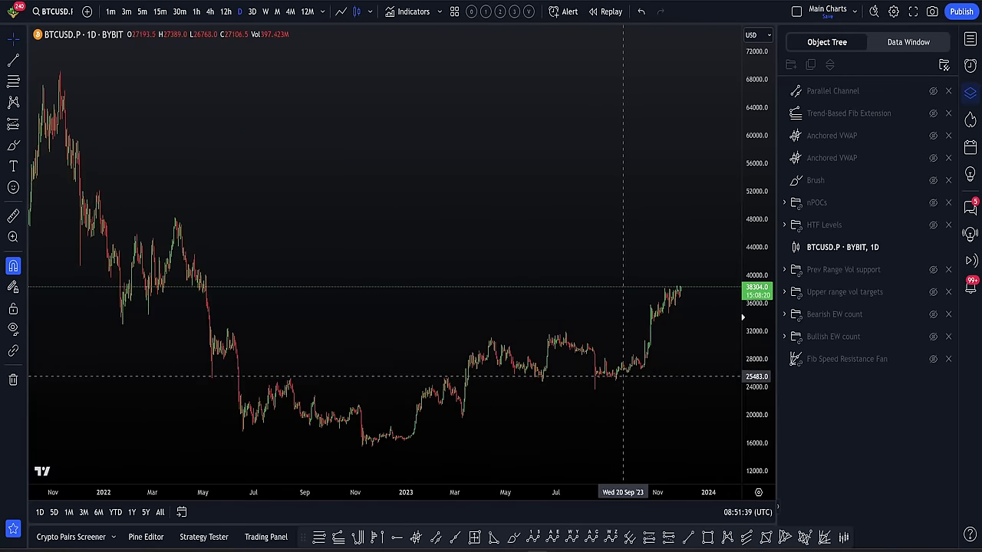
scroll(644, 387, down, 2)
drag(622, 385, 564, 383)
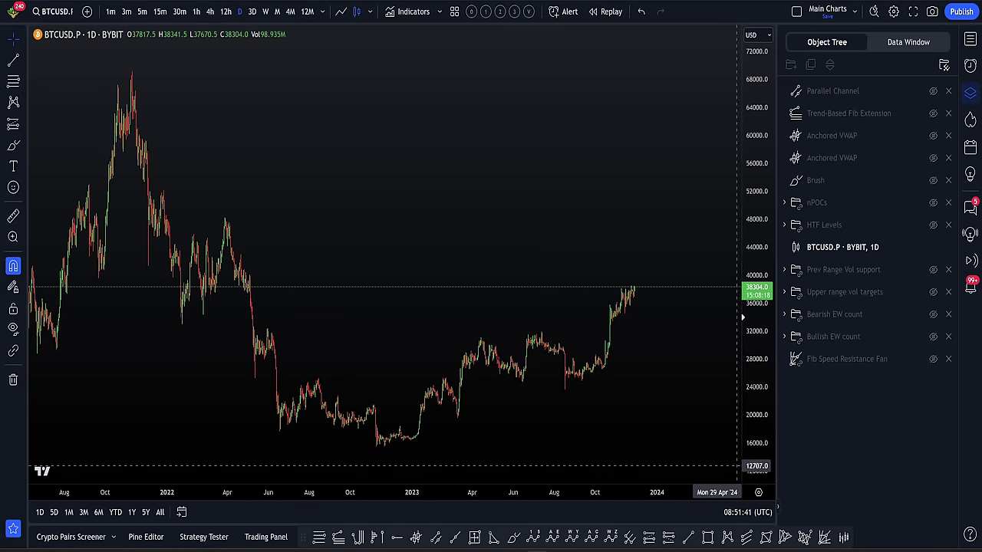
Set the price scale to logarithmic and draw a Fib Retracement from about 69361.5 at the 2021 high to about 15383.5 at the 2022 low.
click(764, 475)
scroll(680, 409, right, 2)
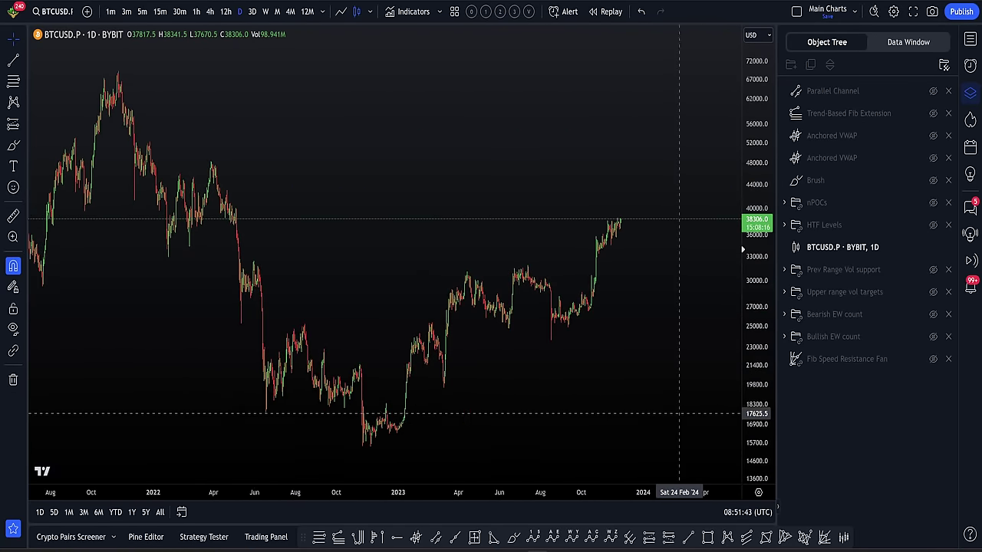
click(71, 70)
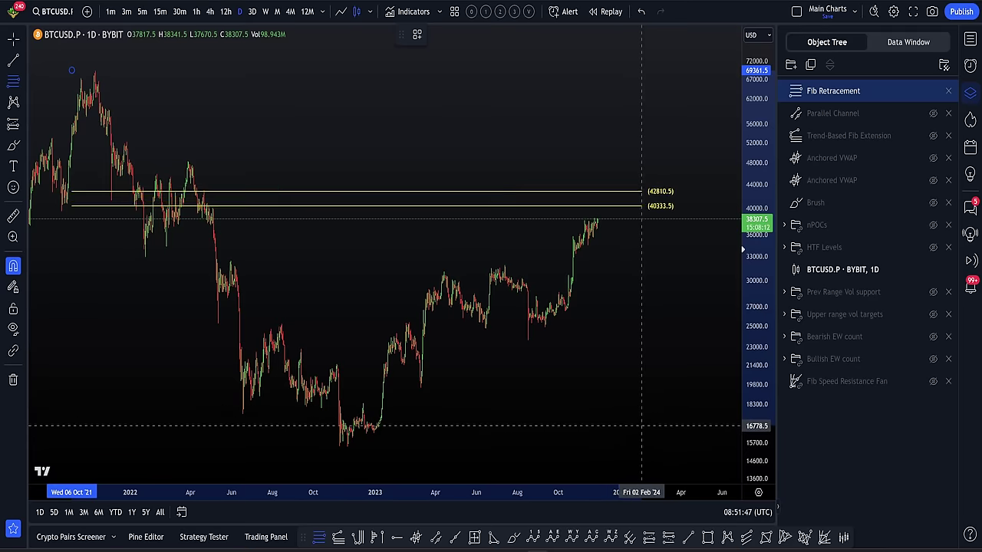
click(650, 448)
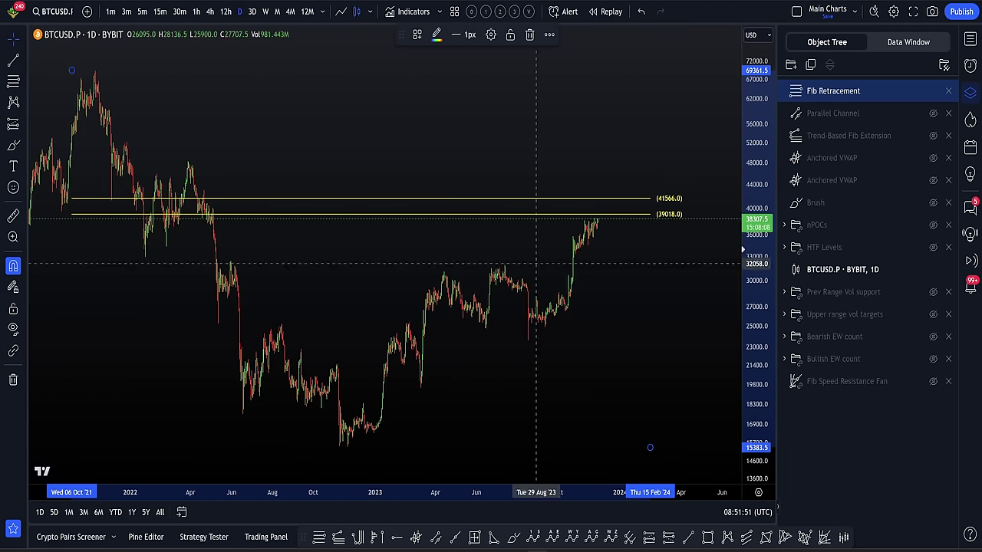
Examine the latest daily candles against the 39018 and 41566 retracement levels.
scroll(635, 301, down, 3)
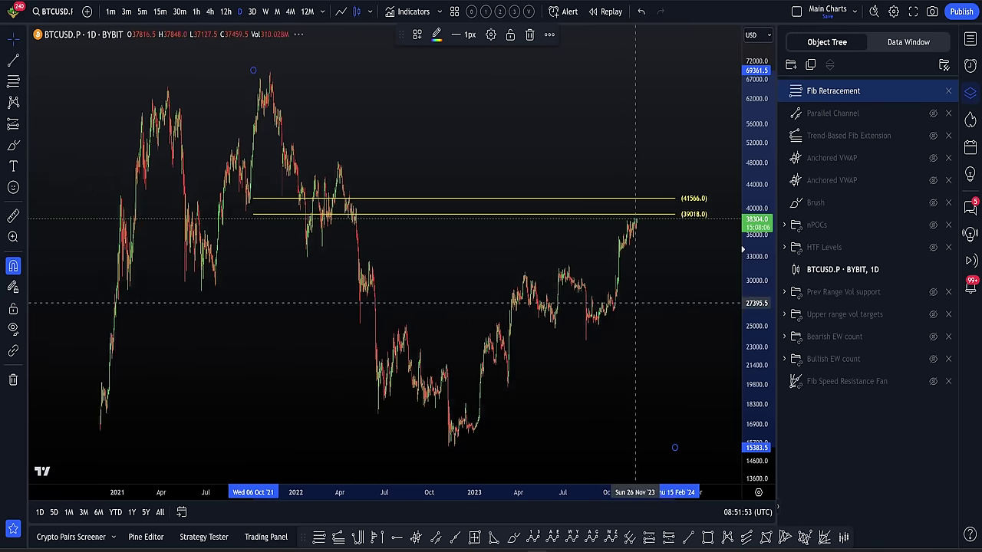
drag(644, 302, 591, 299)
scroll(590, 299, up, 2)
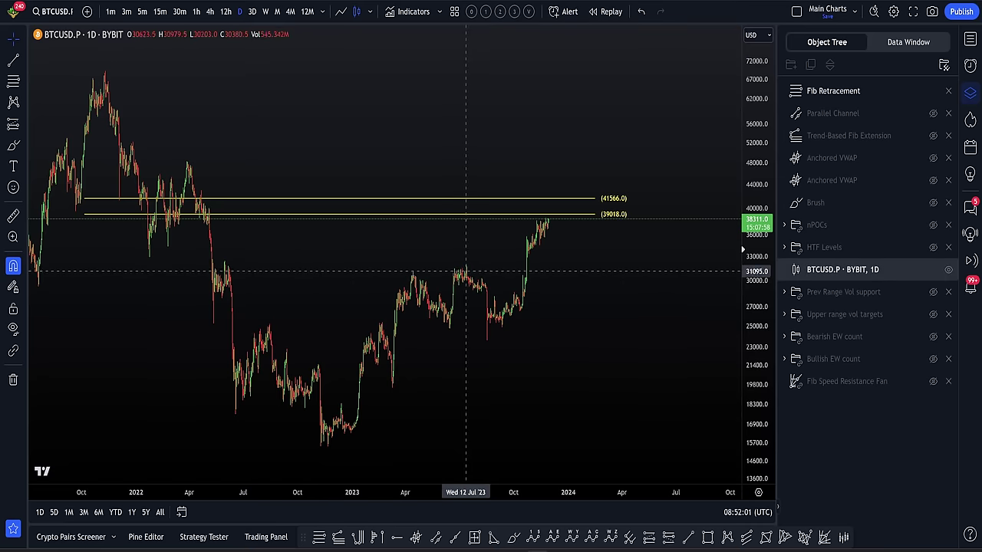
scroll(438, 270, up, 3)
scroll(438, 271, up, 3)
drag(276, 247, 614, 237)
scroll(631, 238, up, 4)
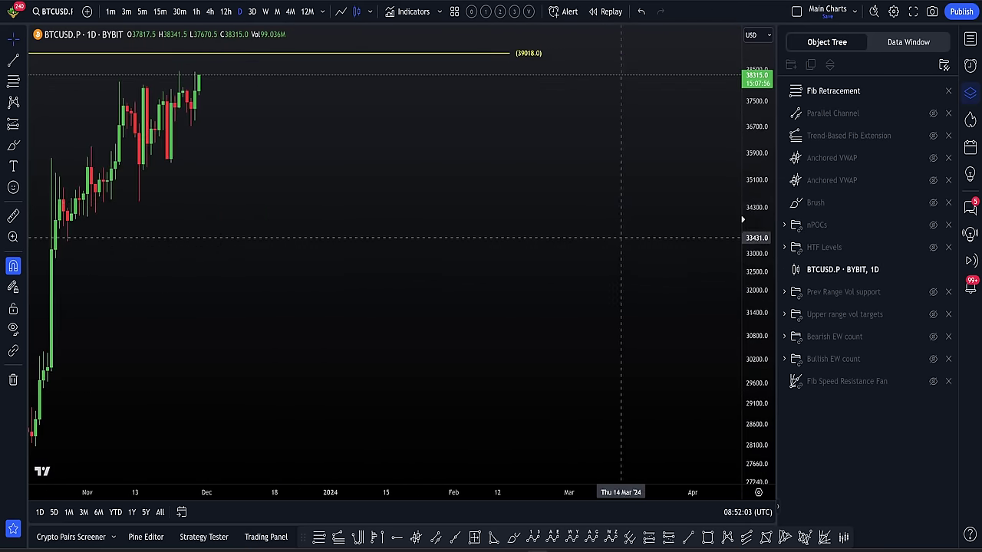
drag(756, 179, 756, 116)
drag(526, 165, 610, 382)
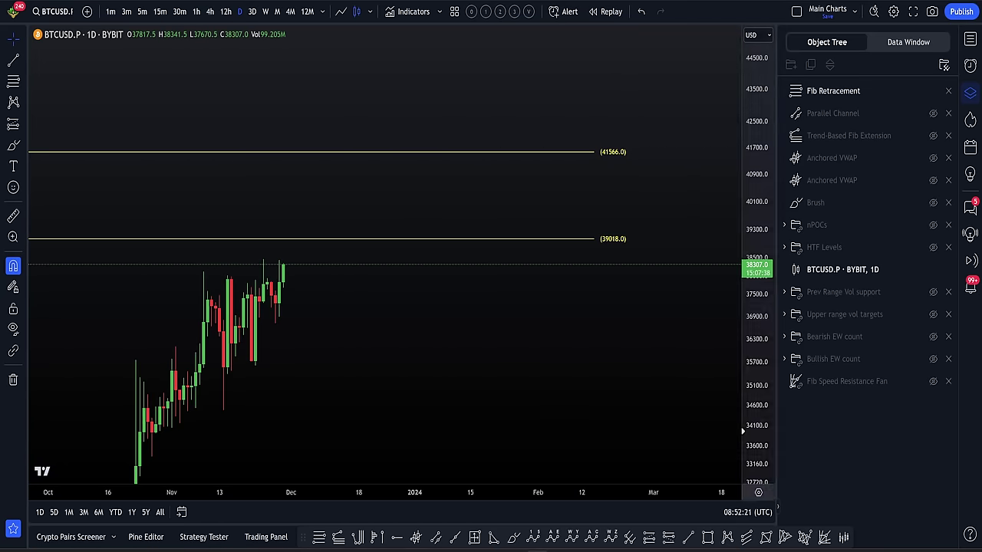
Restore automatic linear price scaling and switch the chart to the 4-hour timeframe.
click(749, 474)
click(764, 473)
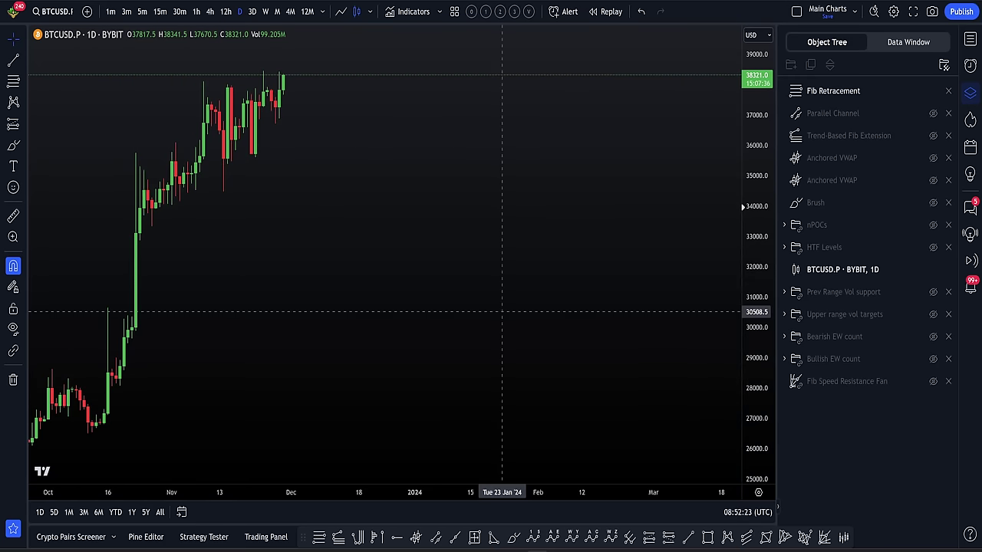
drag(555, 241, 576, 241)
click(210, 11)
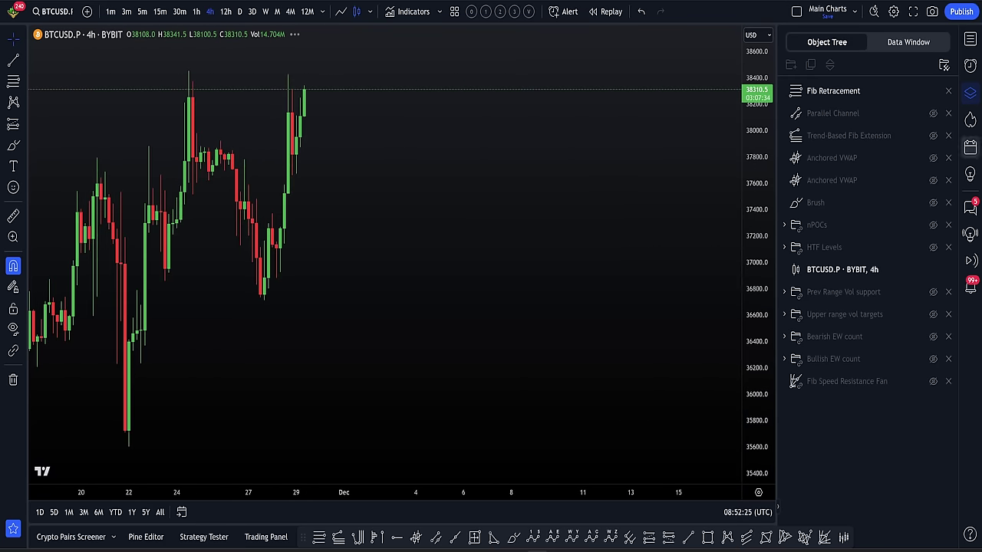
Delete the Fib Retracement and show the recent price action on the 30-minute timeframe.
click(948, 90)
drag(480, 271, 653, 239)
click(180, 12)
scroll(614, 236, down, 6)
drag(758, 200, 757, 272)
drag(698, 256, 643, 295)
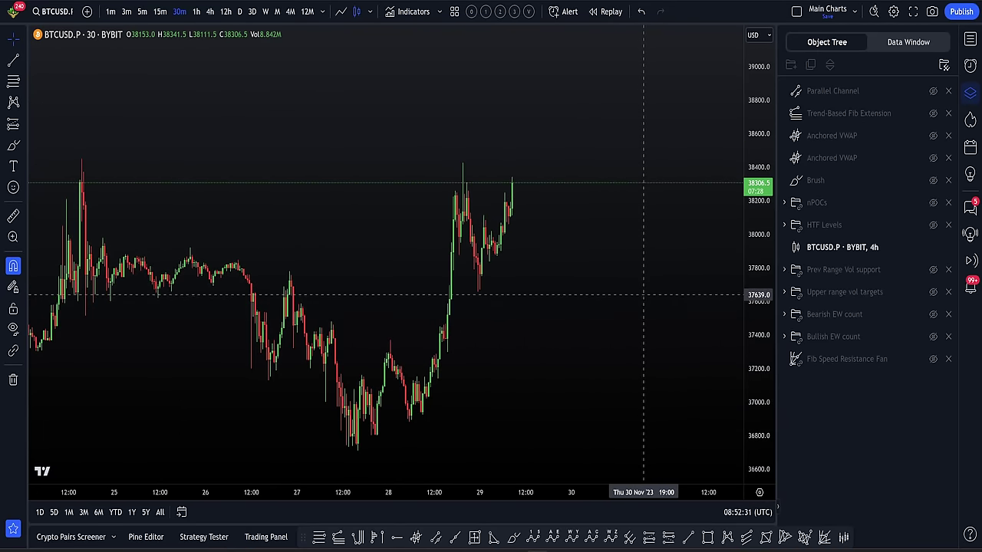
Fit the price scale automatically and return the chart to the 4-hour timeframe, framing the November swings.
scroll(664, 297, down, 4)
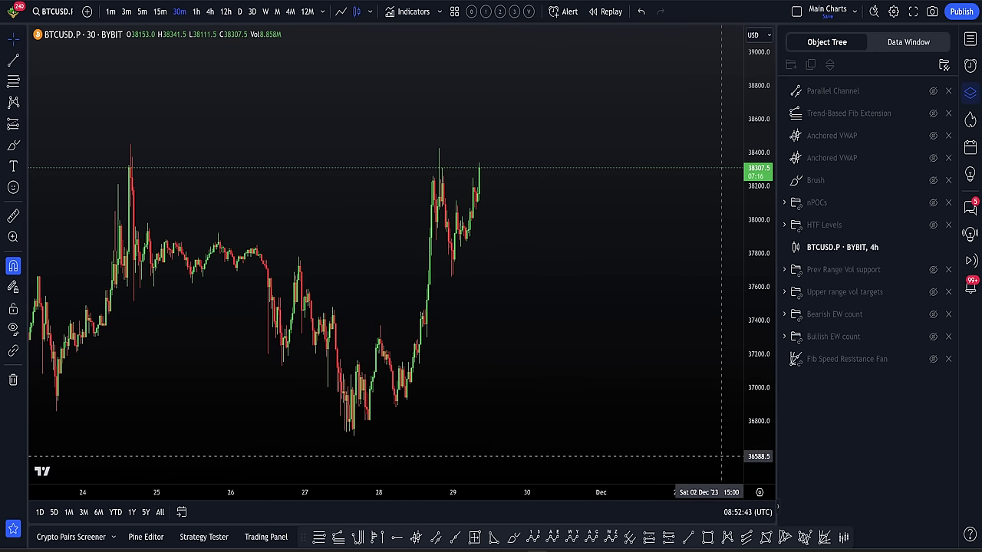
click(753, 474)
drag(531, 365, 586, 359)
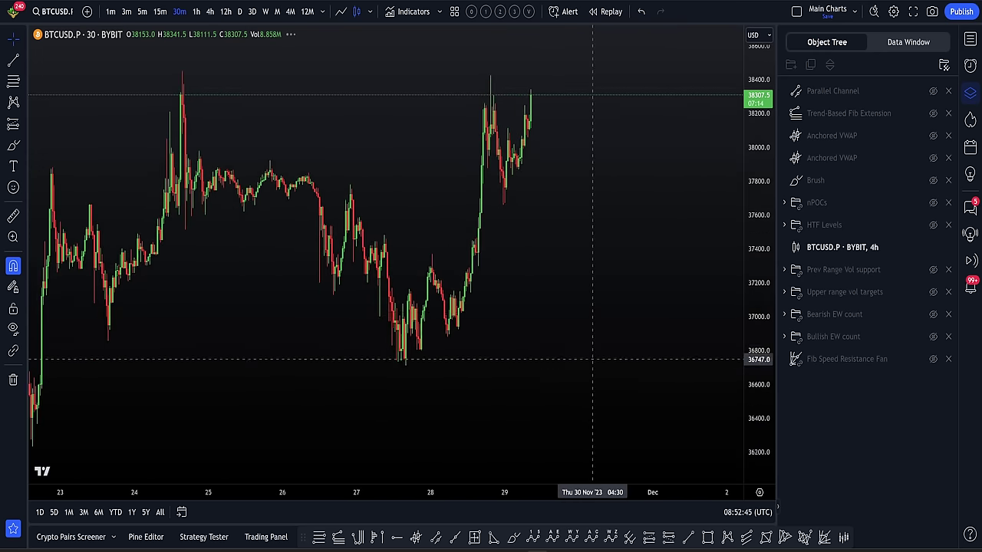
click(209, 10)
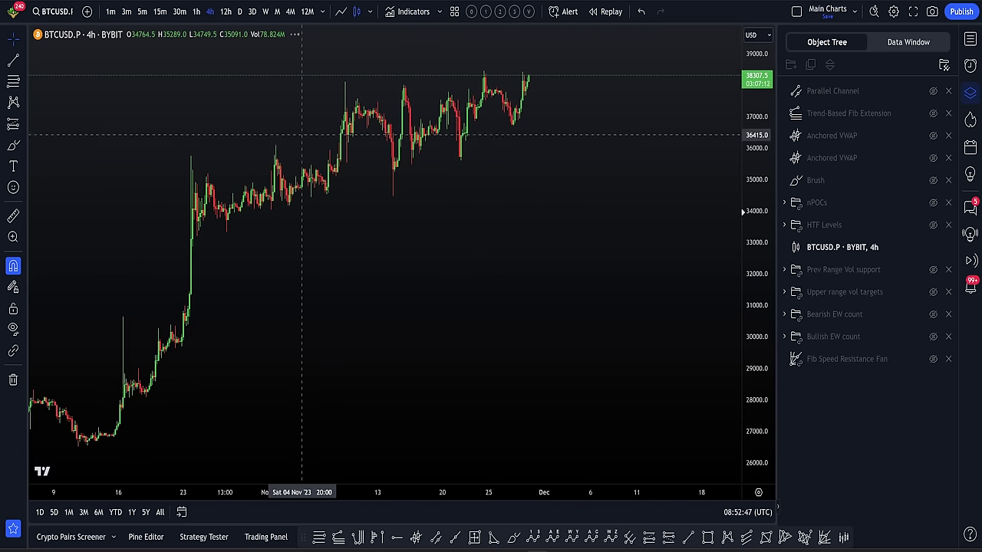
scroll(295, 226, up, 5)
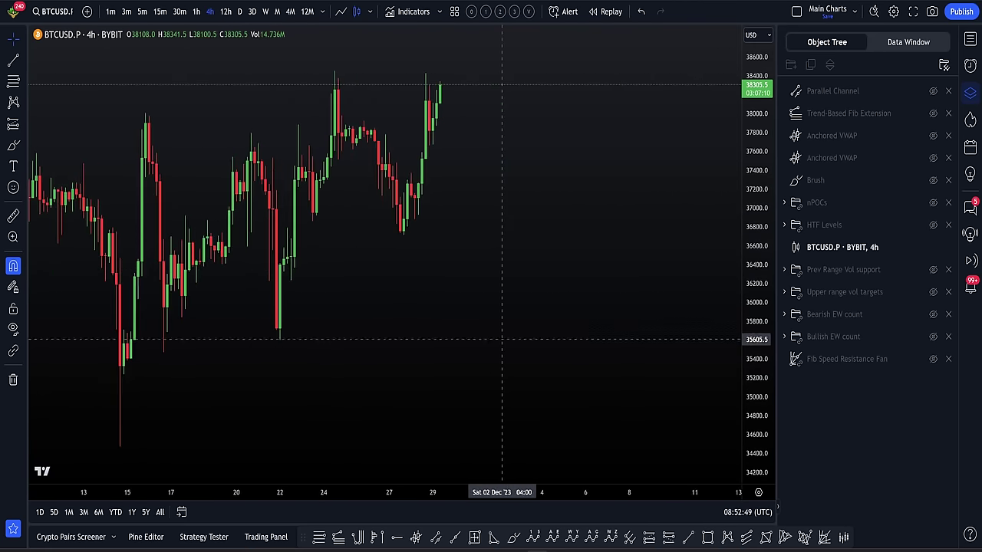
drag(466, 351, 572, 453)
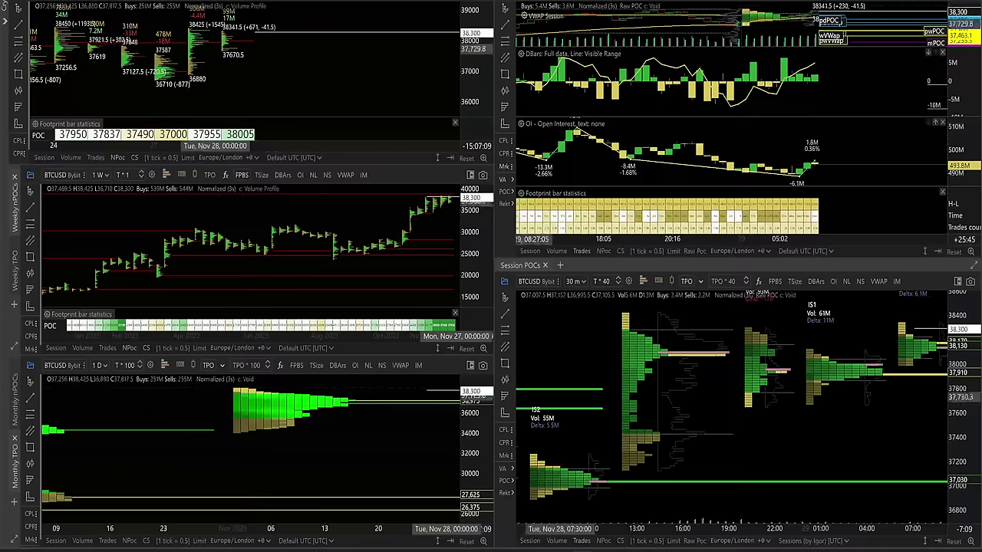
In the order-flow charting workspace, maximize the session volume profile chart with VWAP and open interest to inspect the latest session.
double_click(818, 129)
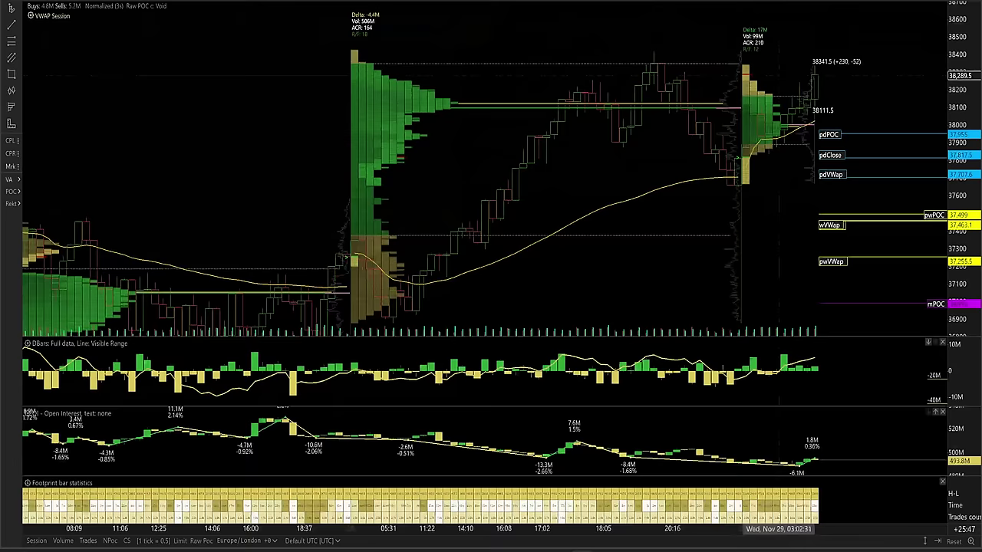
drag(633, 230, 604, 230)
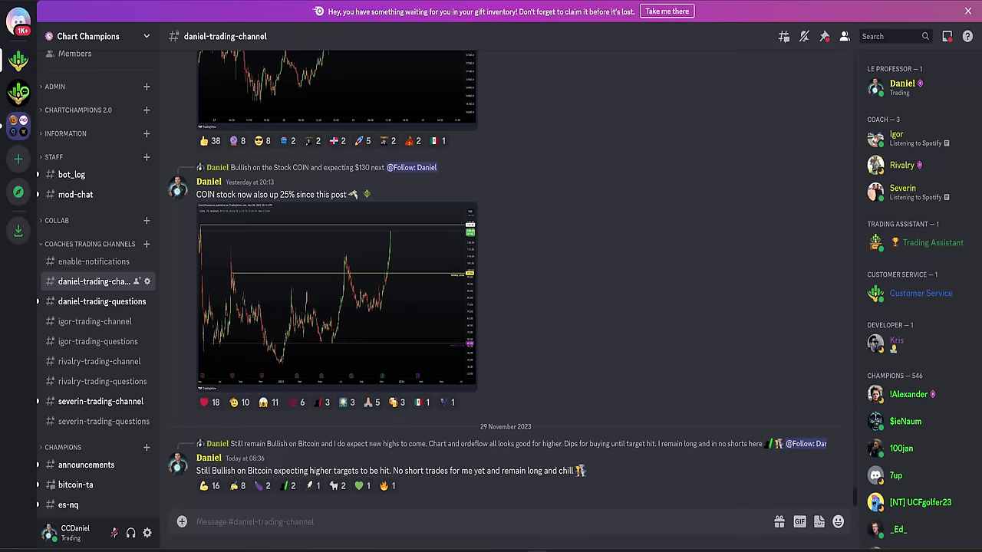
In Discord, read back through yesterday's Bitcoin posts in the coach's trading channel, up to the nPOC retest post.
scroll(491, 280, up, 10)
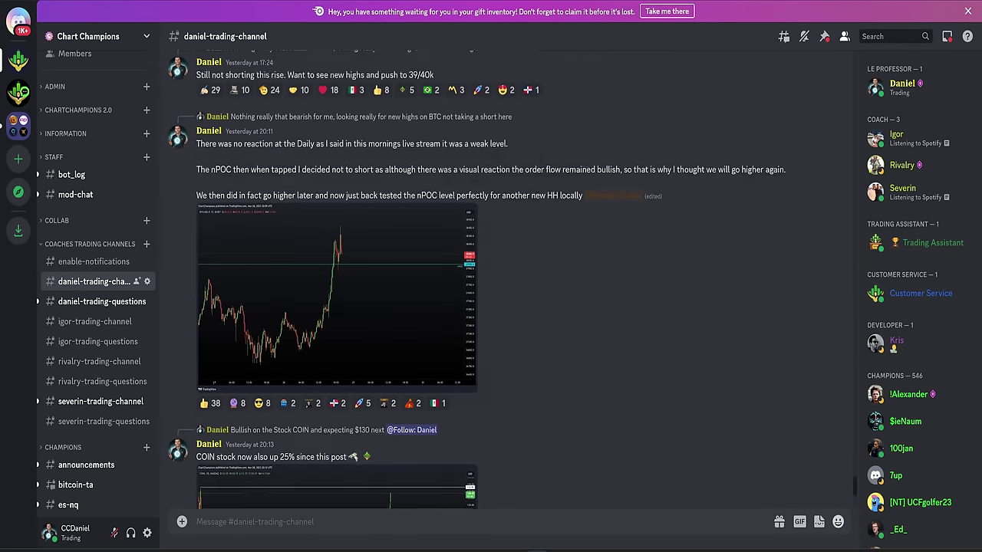
scroll(491, 280, down, 1)
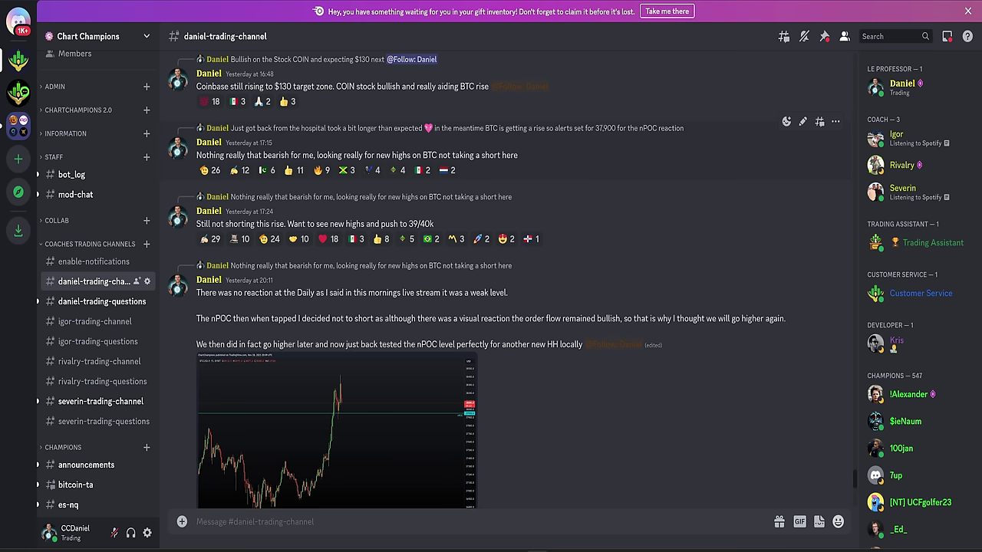
scroll(913, 430, down, 1)
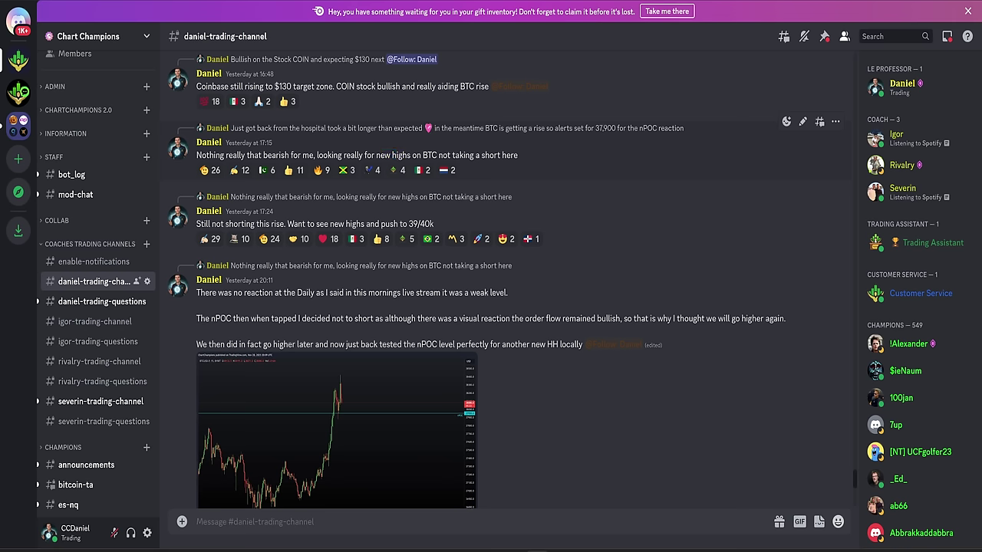
scroll(496, 280, down, 2)
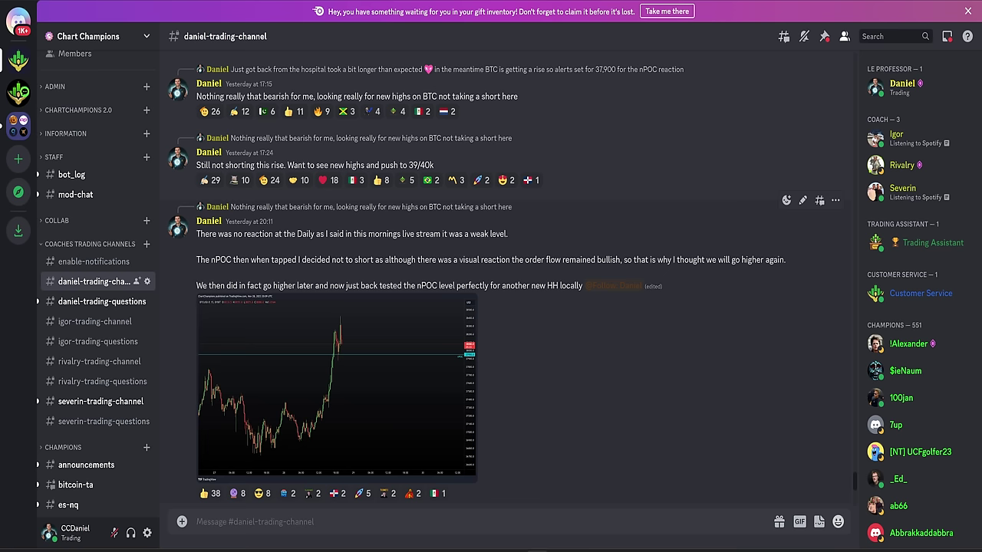
scroll(496, 280, up, 1)
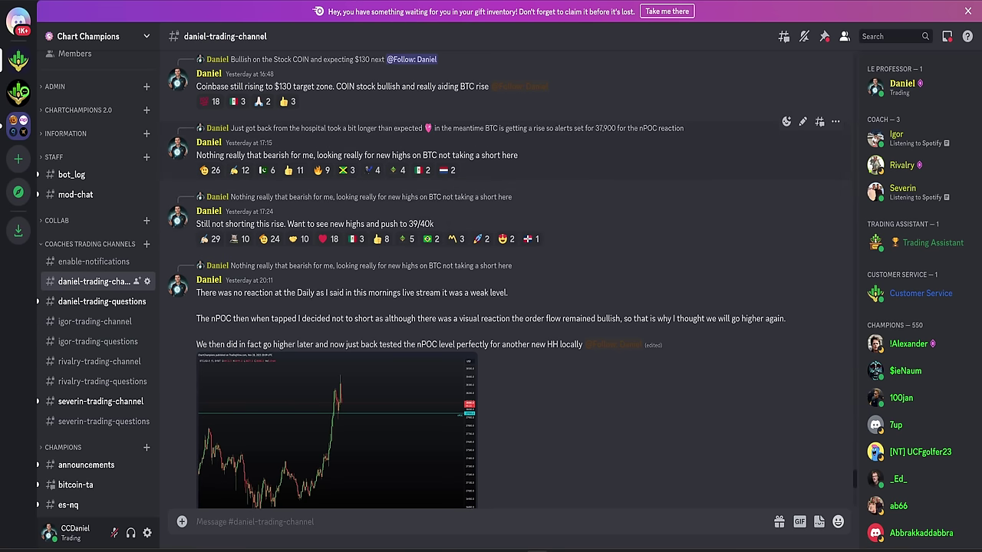
scroll(496, 279, down, 1)
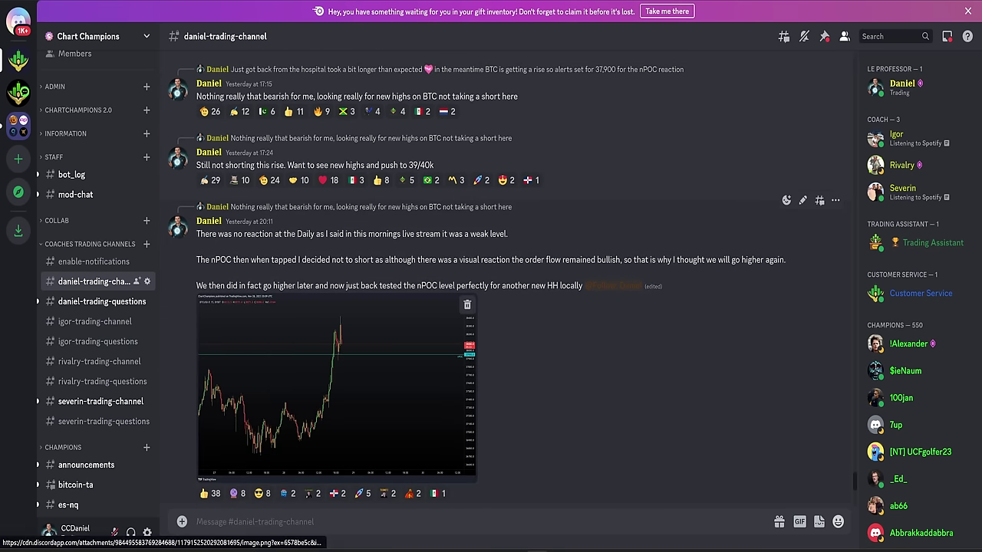
View the nPOC retest chart image at full size, close it, and continue to the COIN stock post.
click(337, 383)
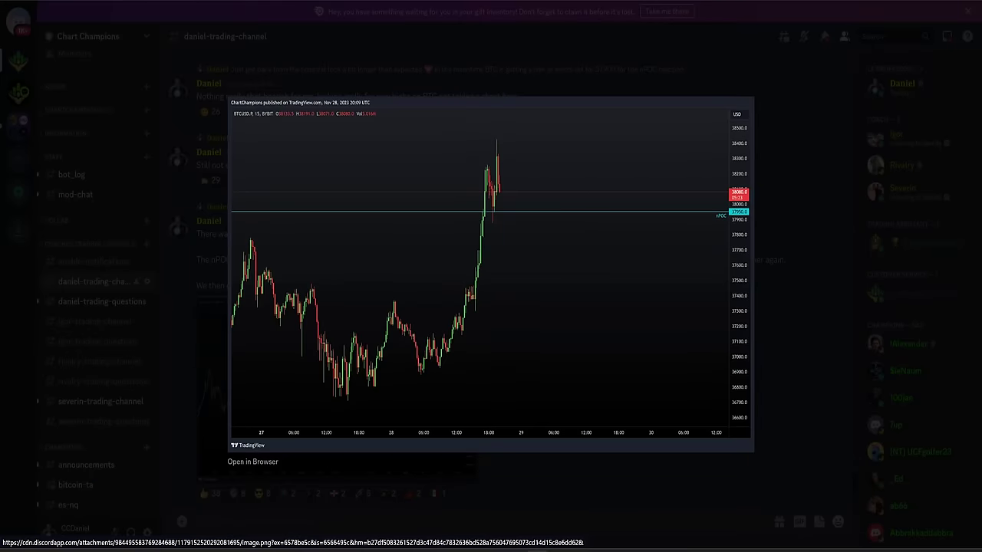
key(Escape)
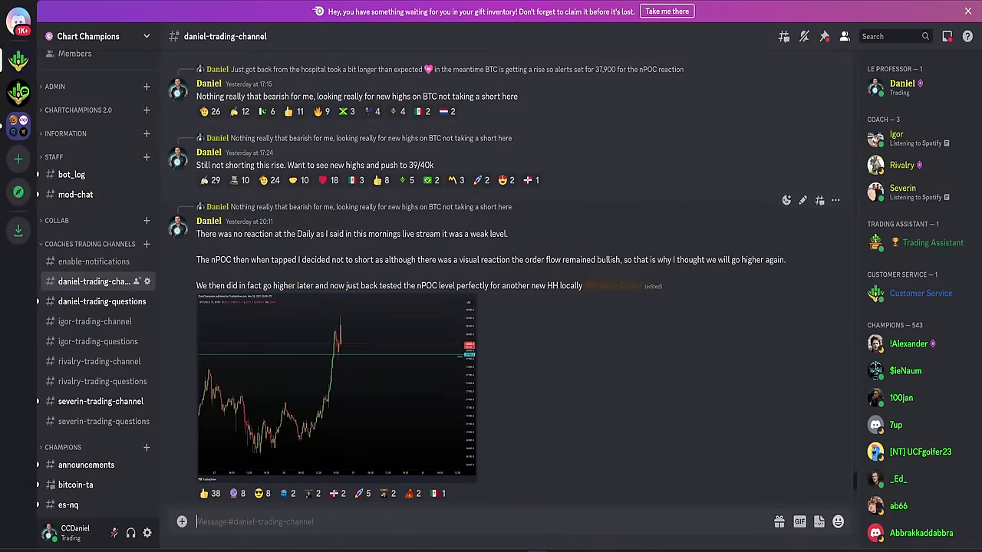
scroll(506, 322, down, 3)
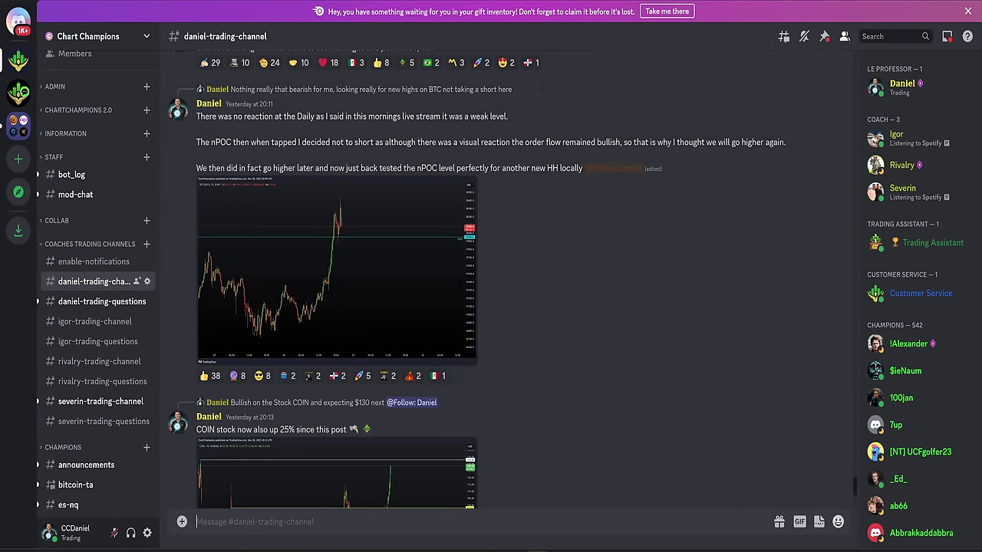
Reread the nPOC retest post, then view the COIN stock chart image at full size and close it.
scroll(506, 322, up, 2)
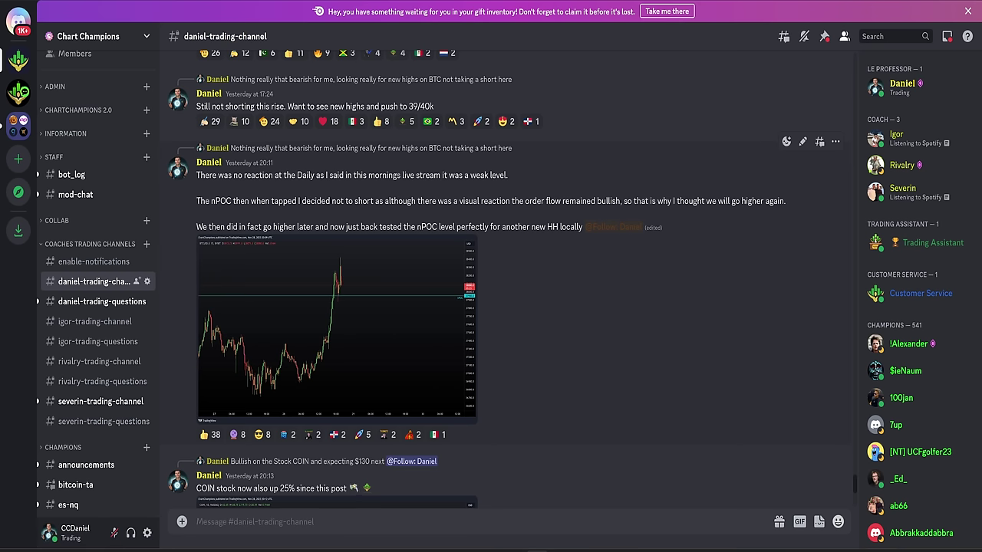
scroll(496, 288, down, 2)
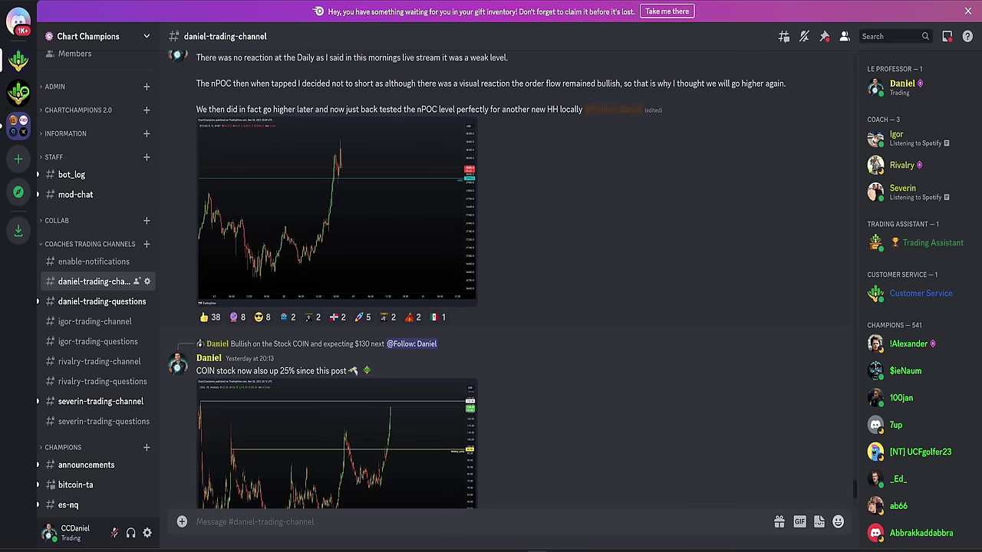
scroll(496, 288, down, 3)
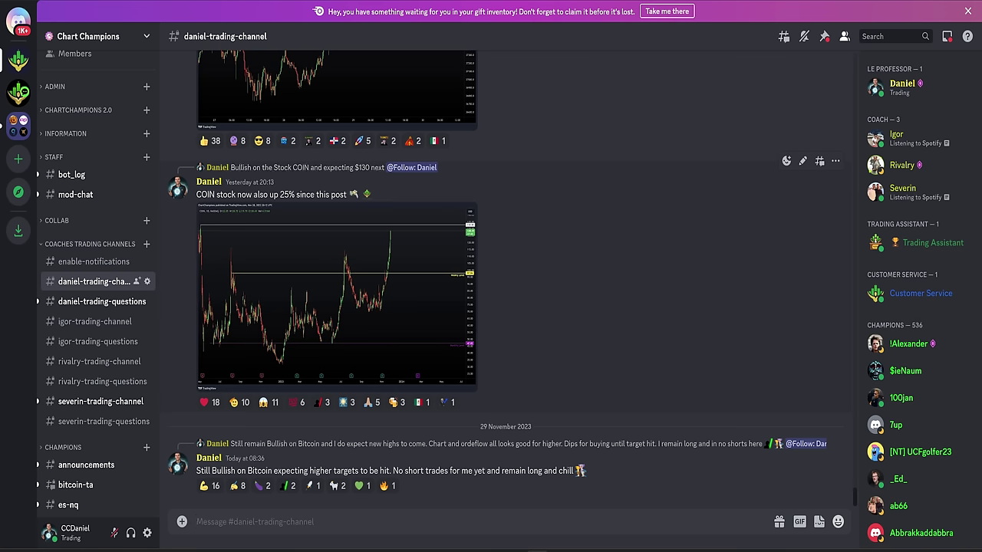
click(282, 295)
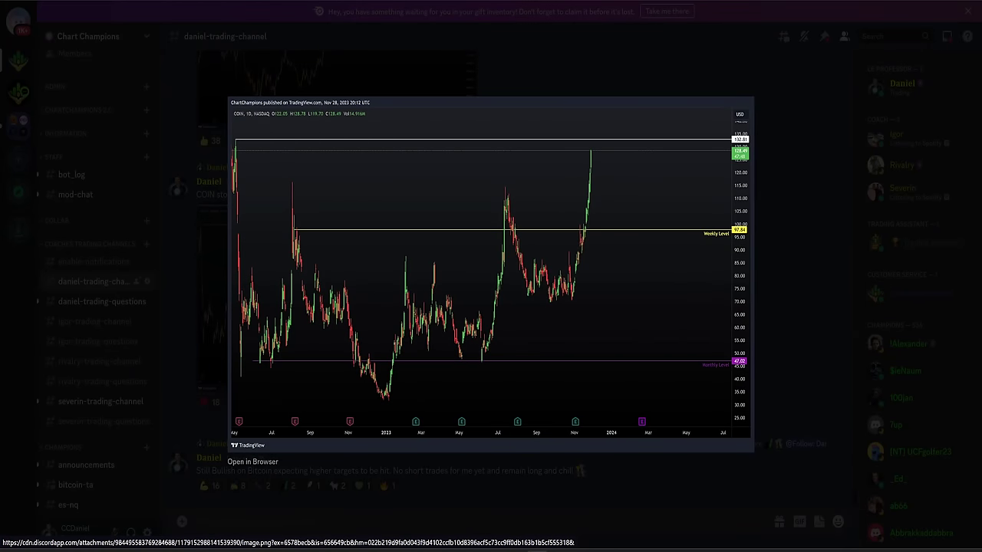
key(Escape)
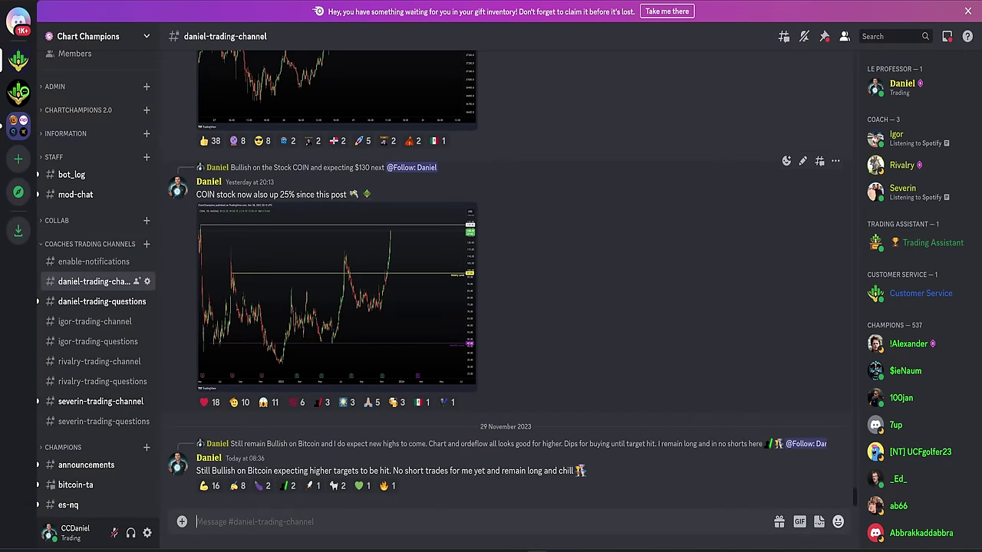
Switch back to the 4-hour BTCUSD.P chart in TradingView, show the watchlist and compress the price scale to leave room above the highs.
key(alt+Tab)
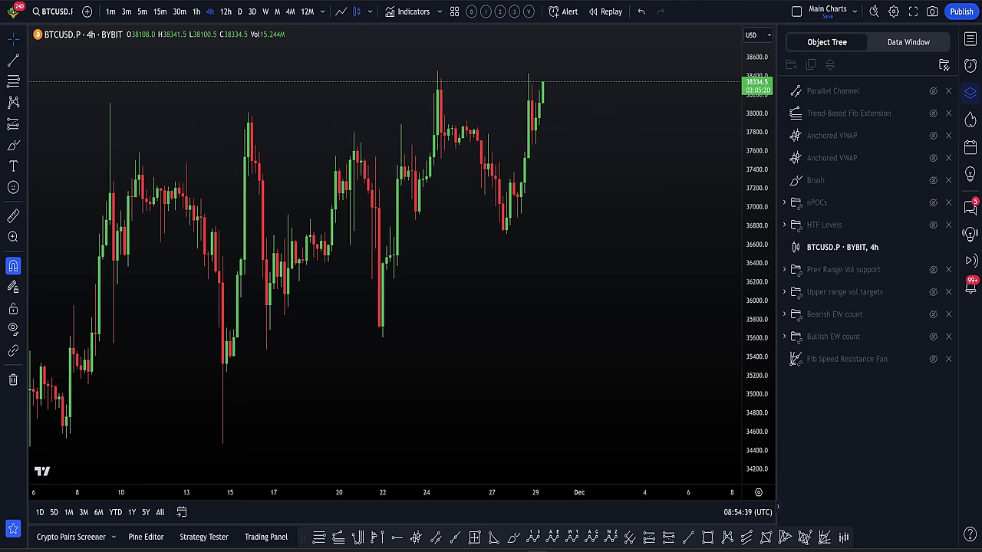
click(970, 38)
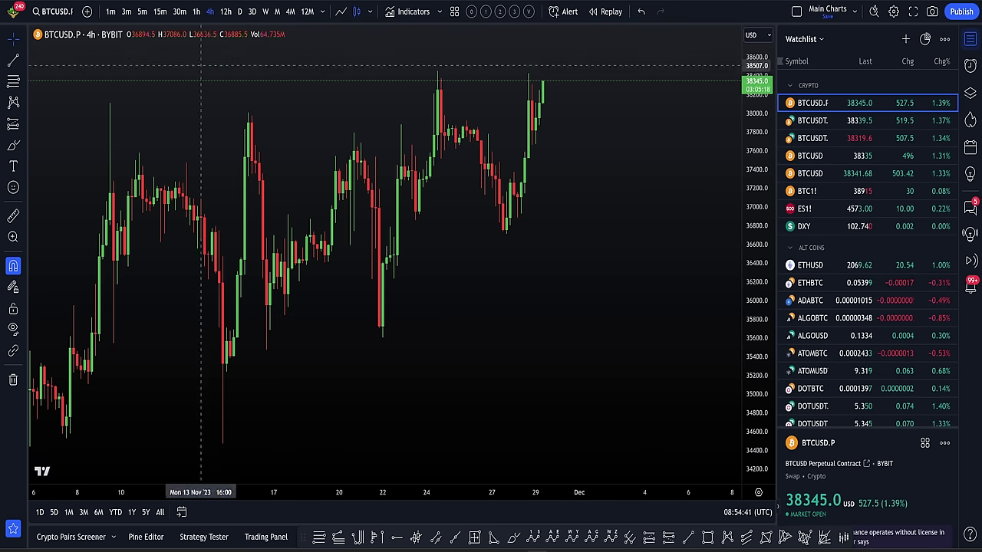
drag(757, 122, 757, 192)
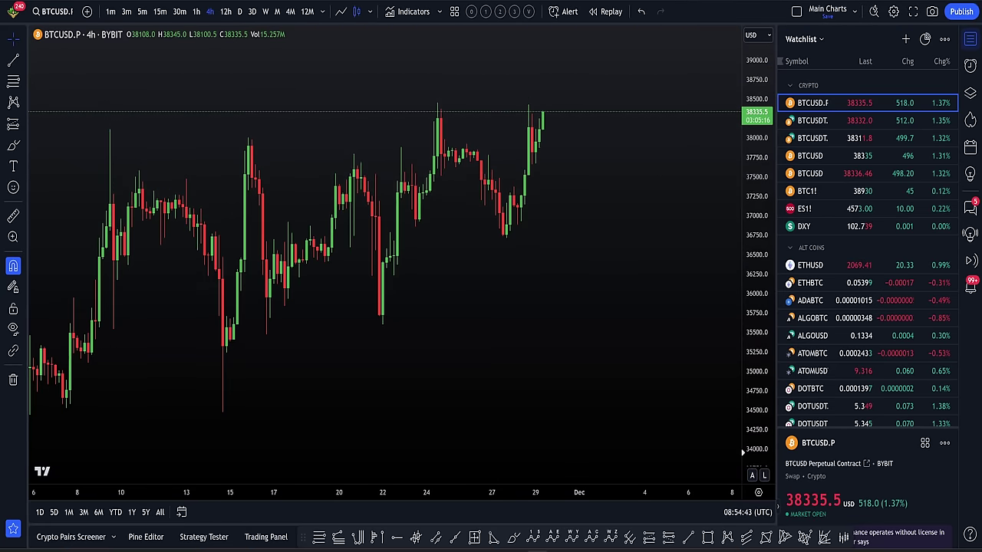
scroll(686, 190, down, 1)
drag(685, 192, 646, 253)
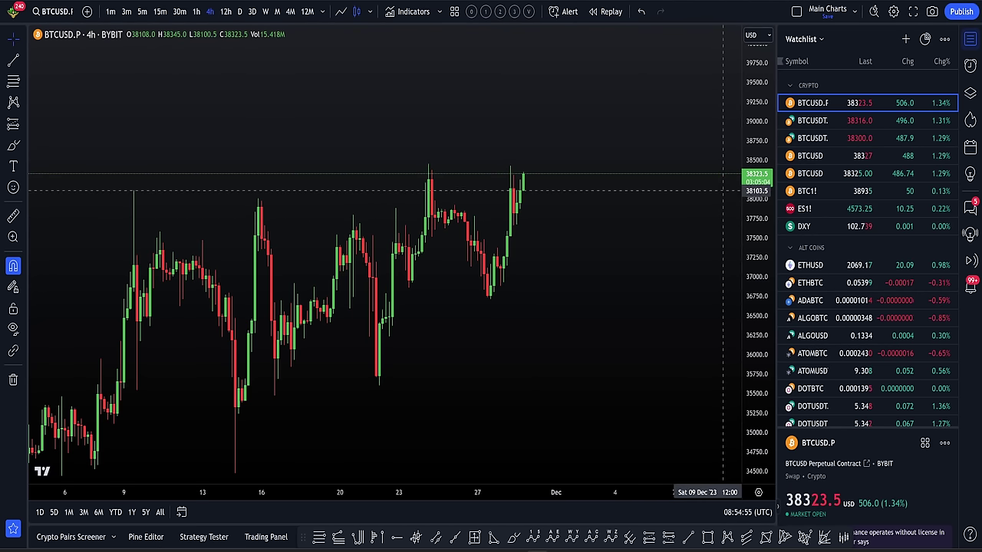
Show the object tree and unhide the HTF Levels and nPOCs drawing groups on the chart.
click(970, 92)
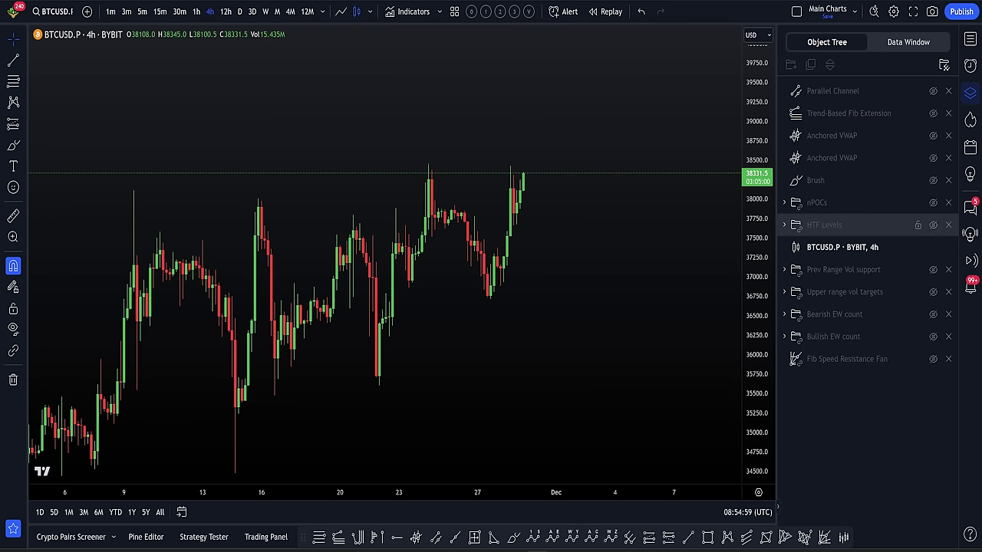
click(933, 225)
click(932, 203)
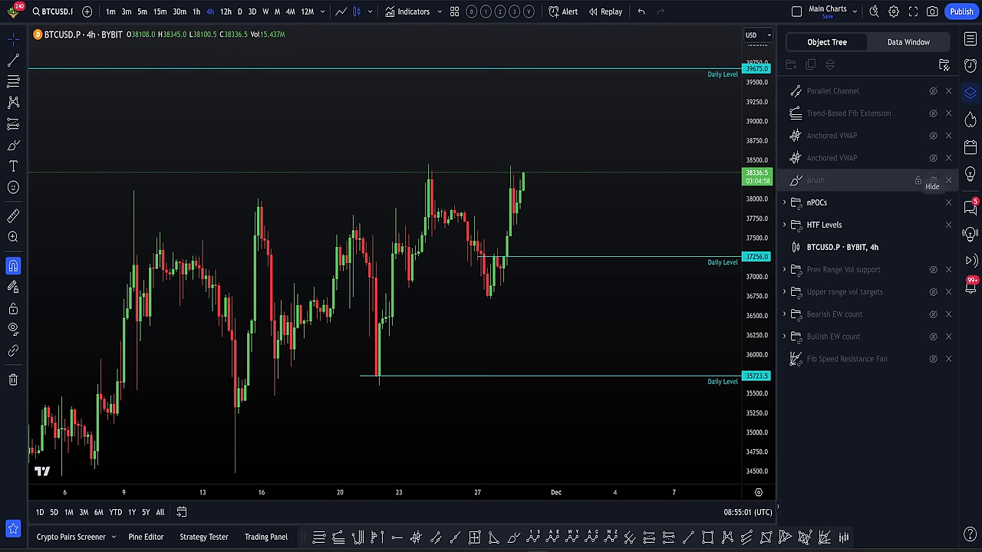
Examine the nPOC and higher-timeframe levels above the current price, up to the Weekly Level at 50776.
drag(670, 250, 664, 274)
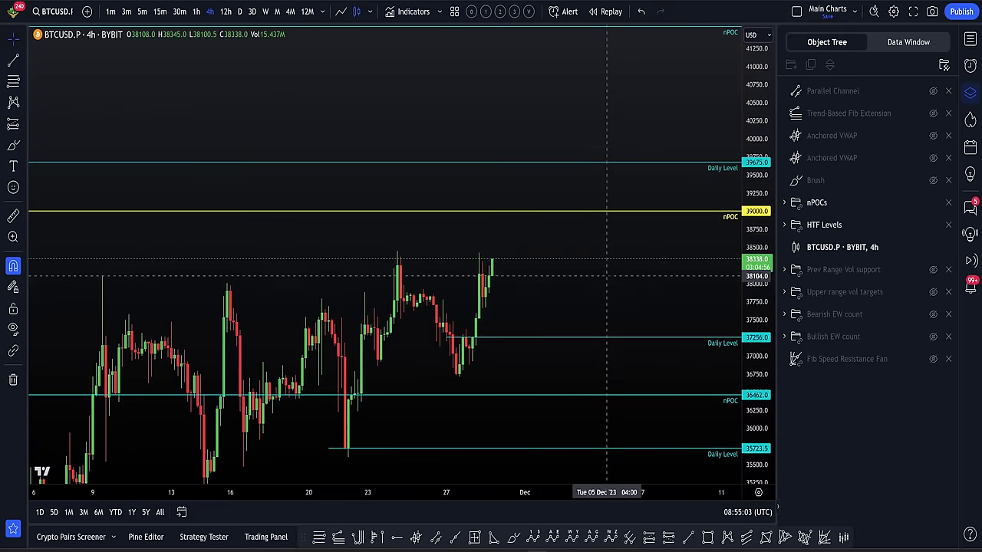
drag(573, 136, 573, 178)
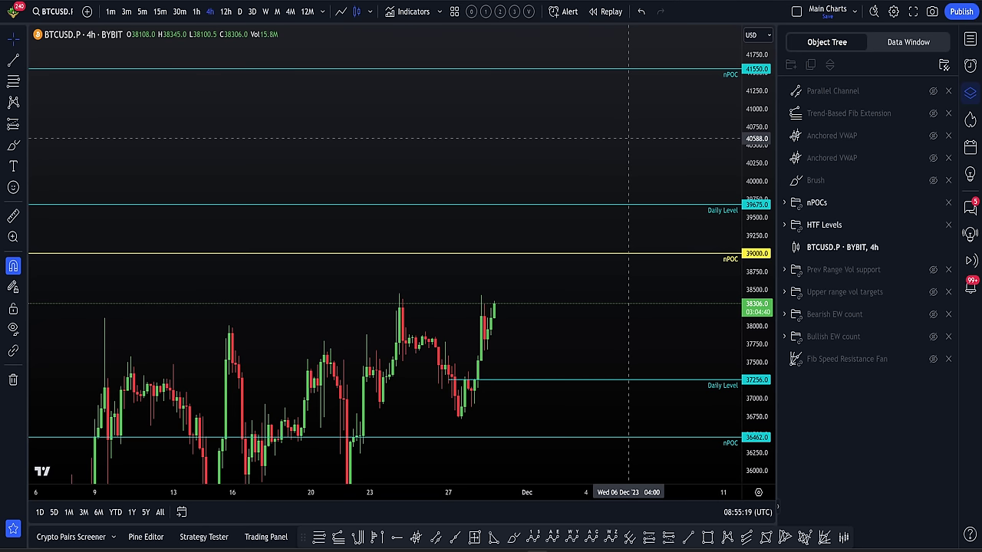
drag(641, 140, 656, 355)
drag(676, 130, 611, 448)
drag(697, 88, 677, 125)
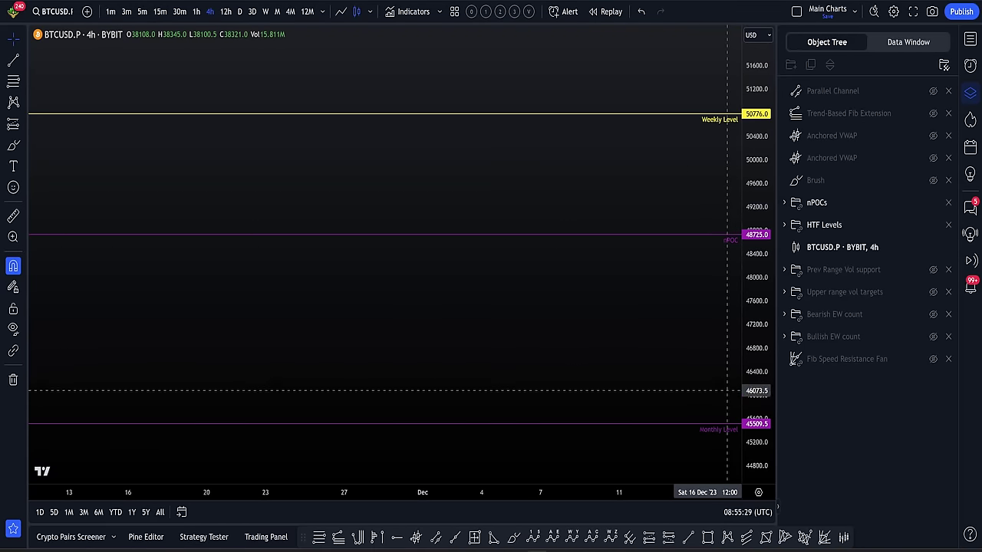
Fit the price scale automatically and frame the latest 4-hour candles from 22 November onward.
click(752, 476)
drag(473, 145, 614, 153)
scroll(600, 155, up, 3)
scroll(499, 145, up, 1)
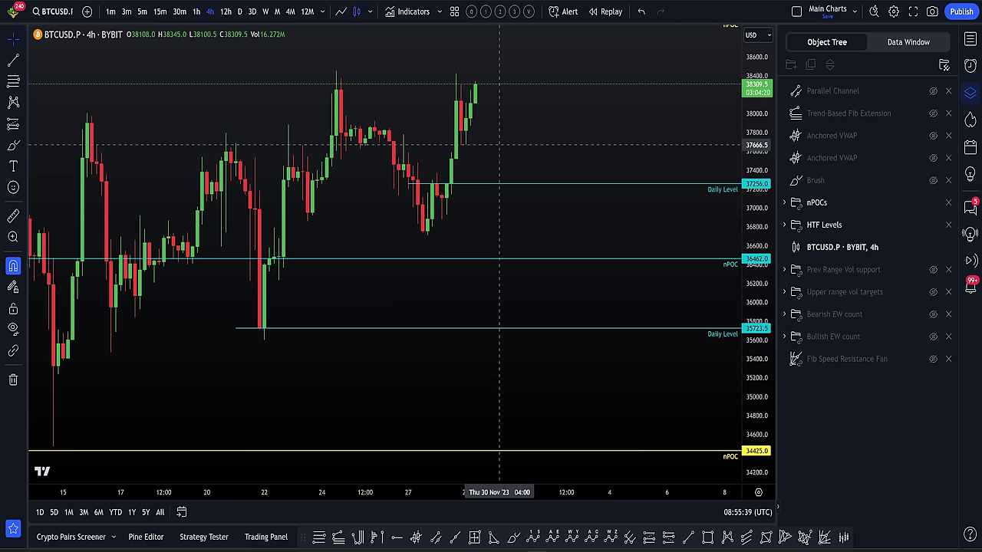
scroll(500, 145, up, 4)
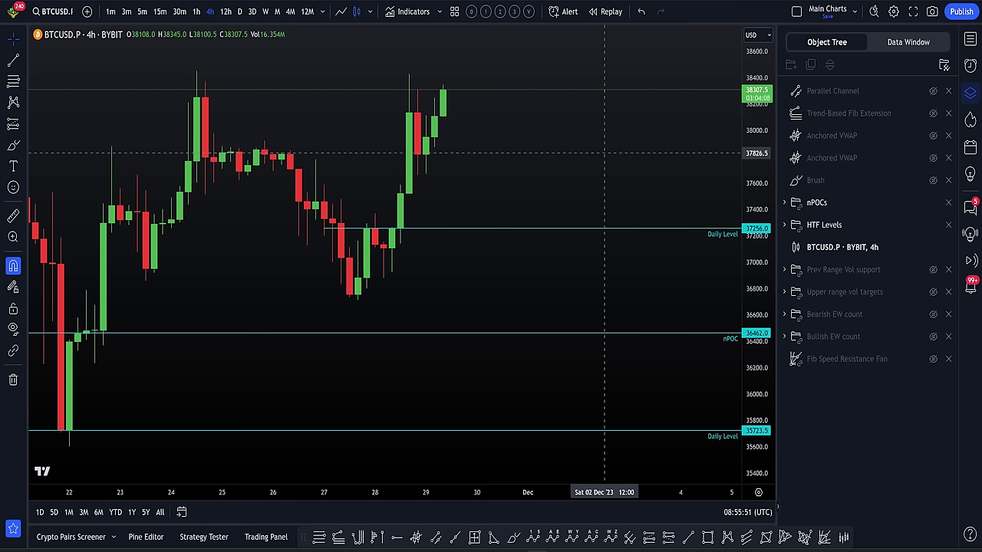
Set the chart to the 30-minute timeframe and frame the rally of 28 and 29 November.
text(30)
key(Return)
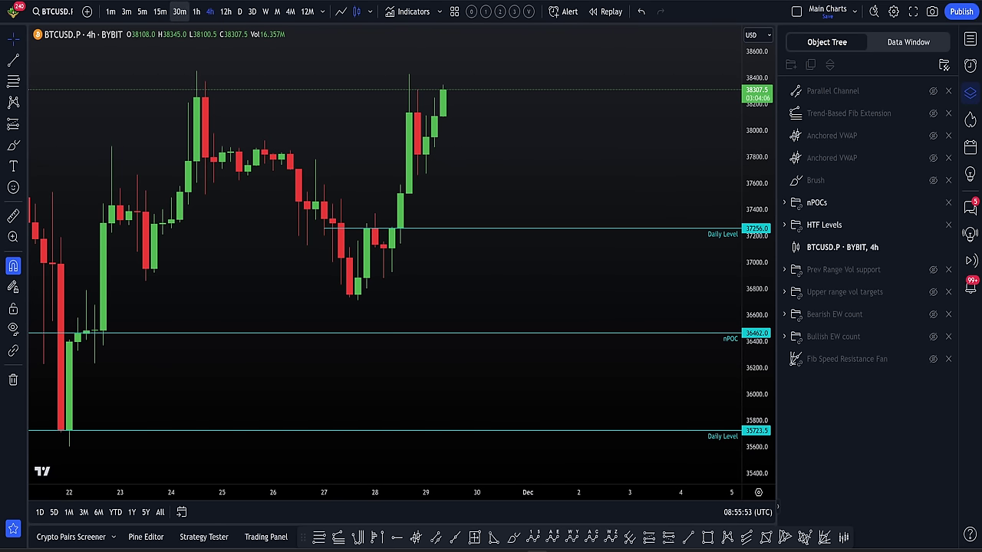
scroll(572, 237, down, 4)
scroll(577, 240, up, 4)
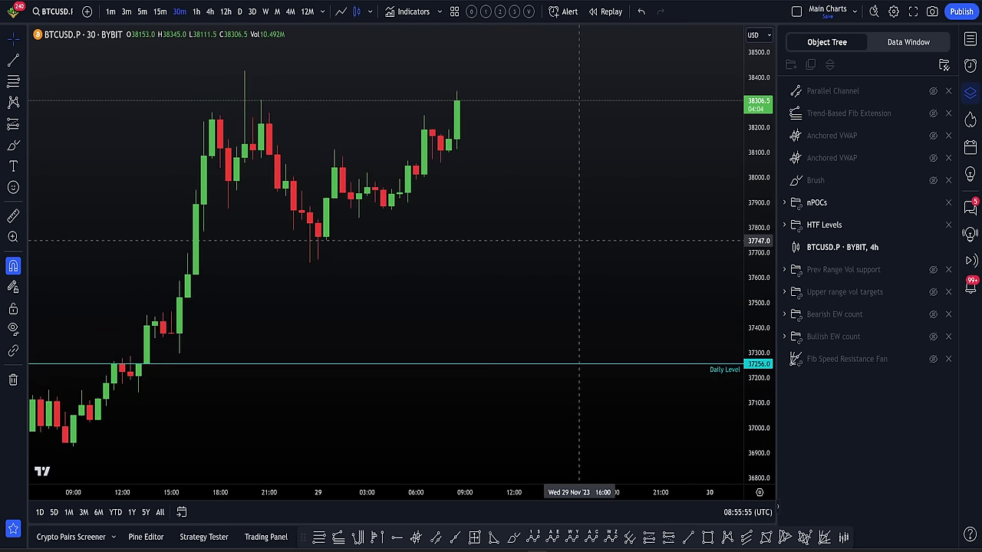
Show the watchlist beside the chart and inspect the most recent 30-minute candles up close.
click(970, 39)
drag(529, 182, 628, 203)
scroll(629, 204, up, 4)
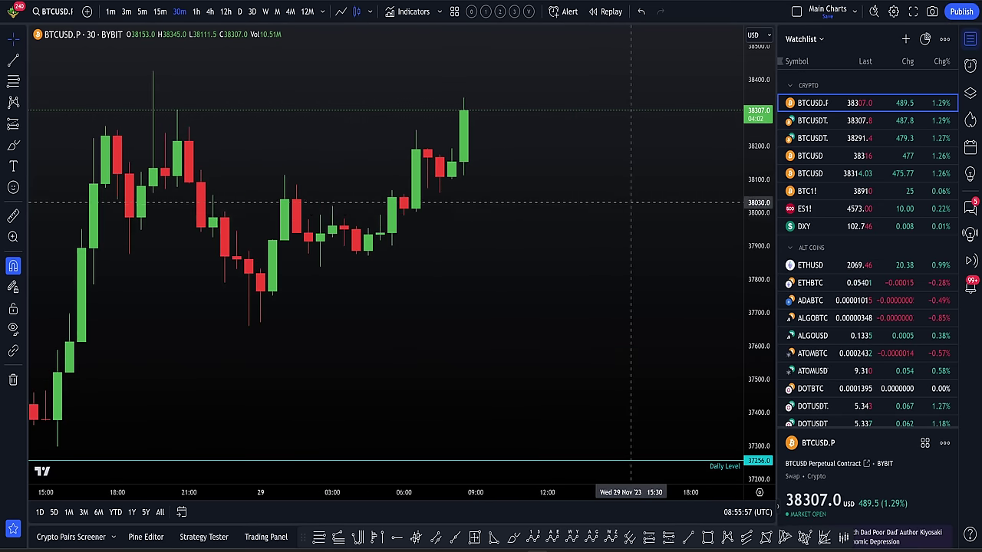
drag(548, 215, 671, 223)
scroll(667, 226, up, 2)
key(alt+Tab)
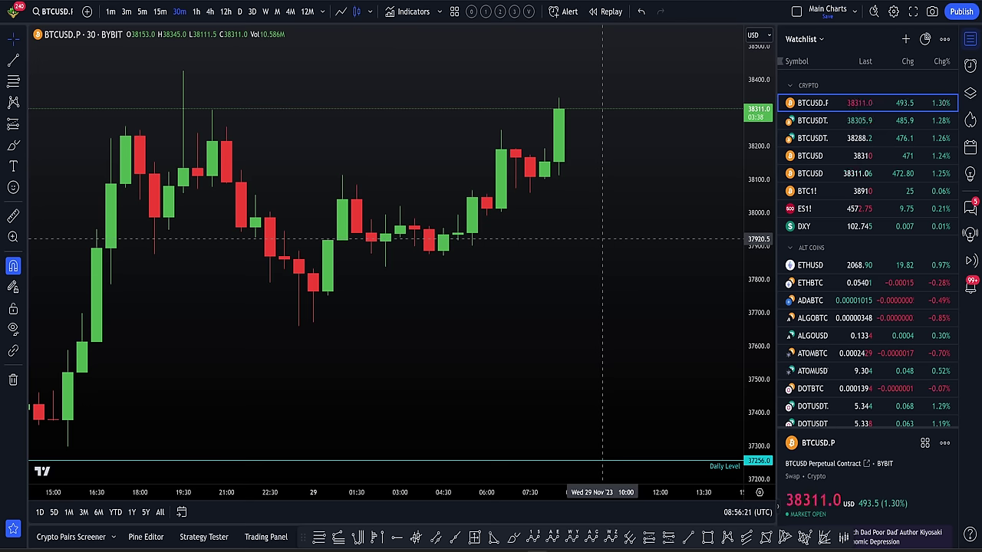
Compare the 30-minute price action with the 39000 nPOC and 39675 Daily Level overhead, then fit the price scale automatically.
scroll(602, 238, down, 3)
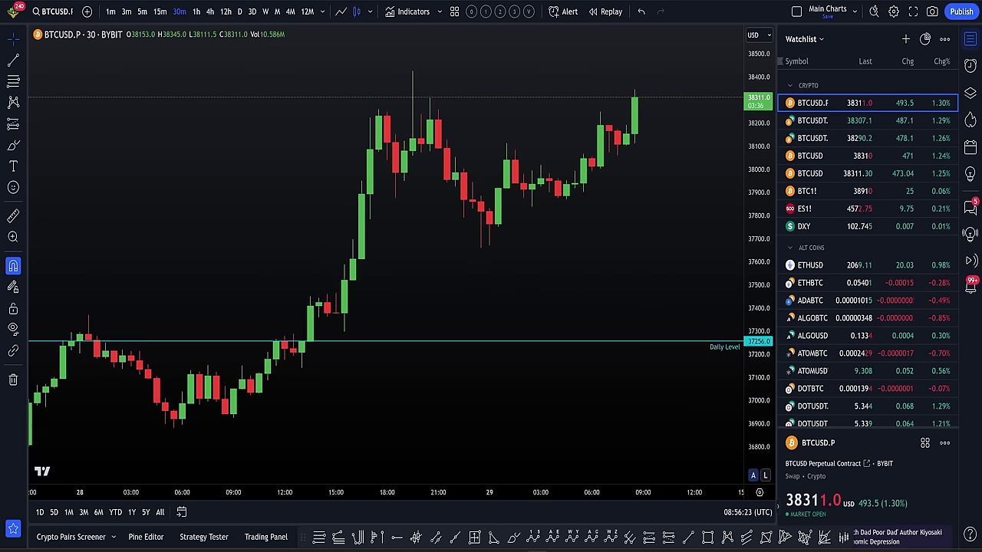
drag(758, 188, 758, 223)
drag(702, 201, 556, 427)
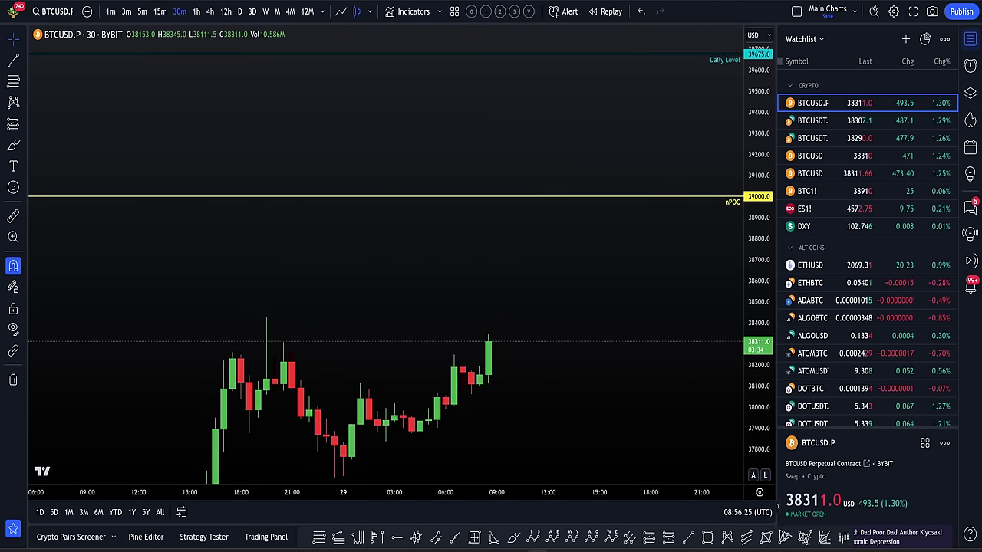
drag(758, 188, 758, 252)
drag(591, 326, 593, 280)
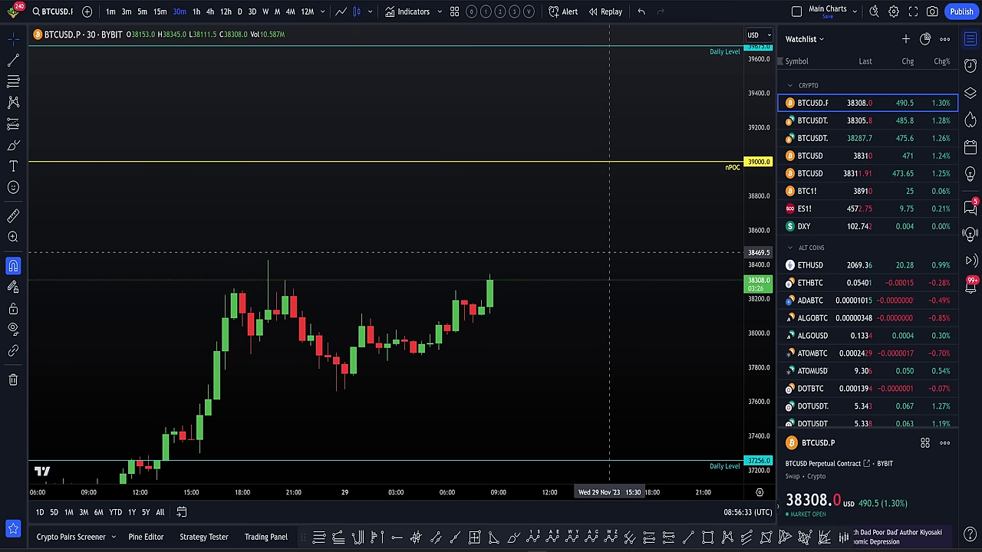
click(753, 474)
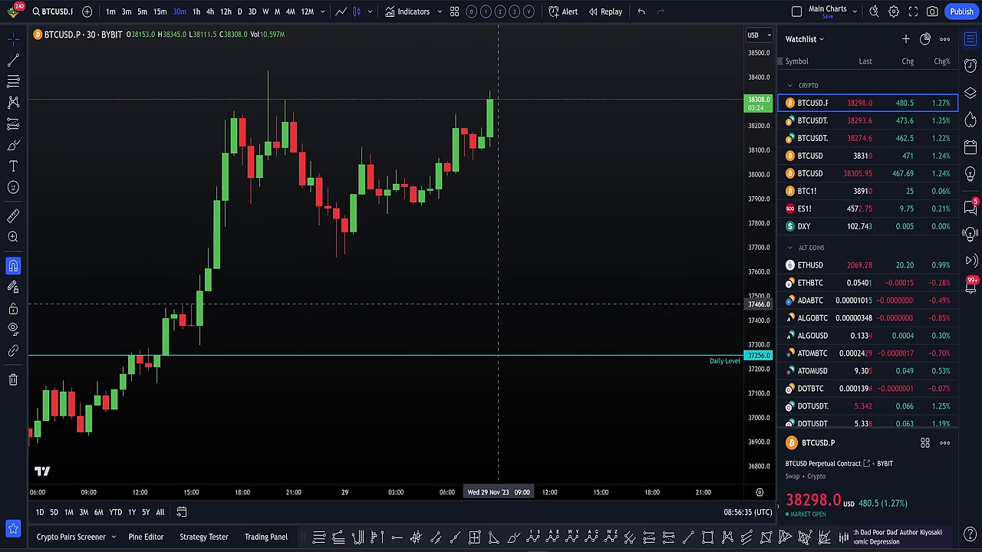